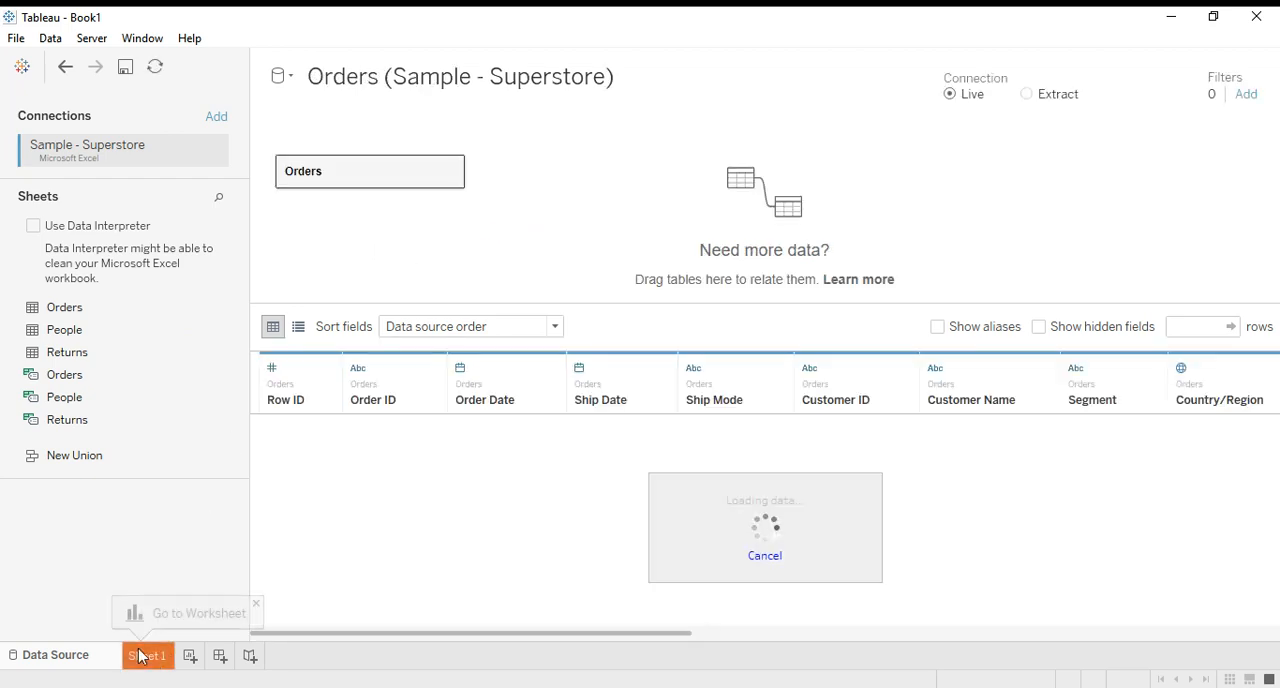
# Open the Sheet 1 worksheet and select the Orders (Count) measure in the field list.
pyautogui.click(148, 607)
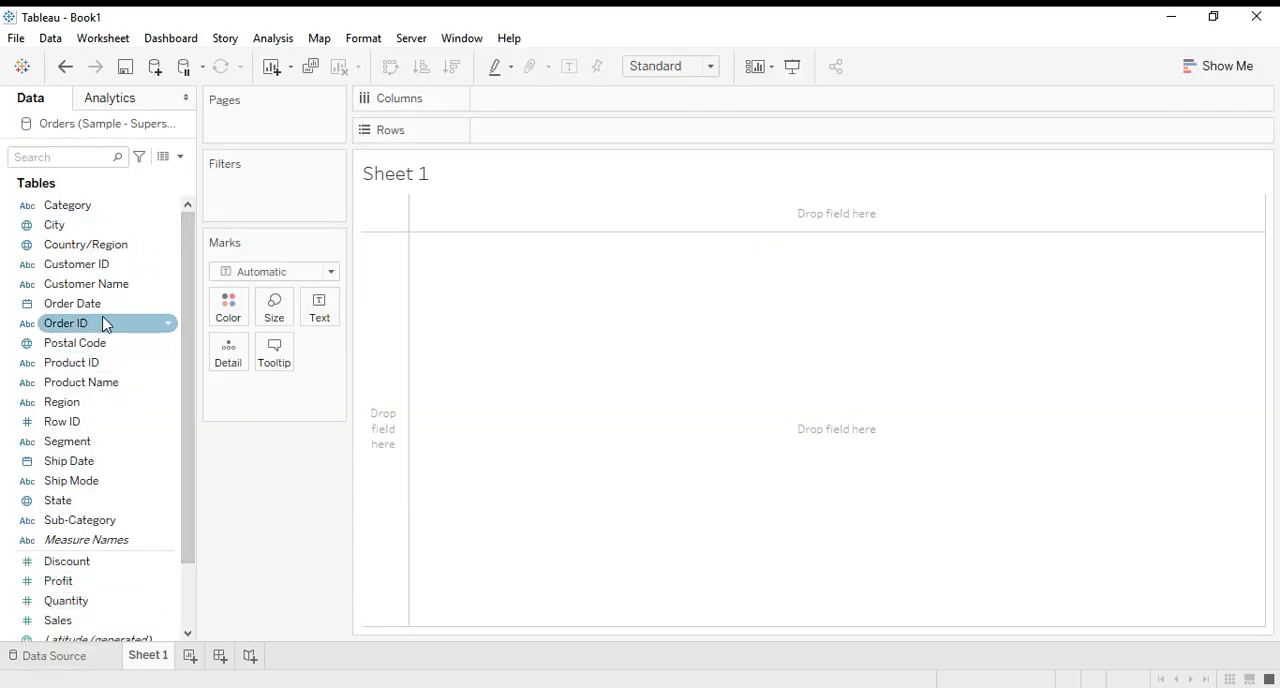
pyautogui.scroll(-2, 113, 437)
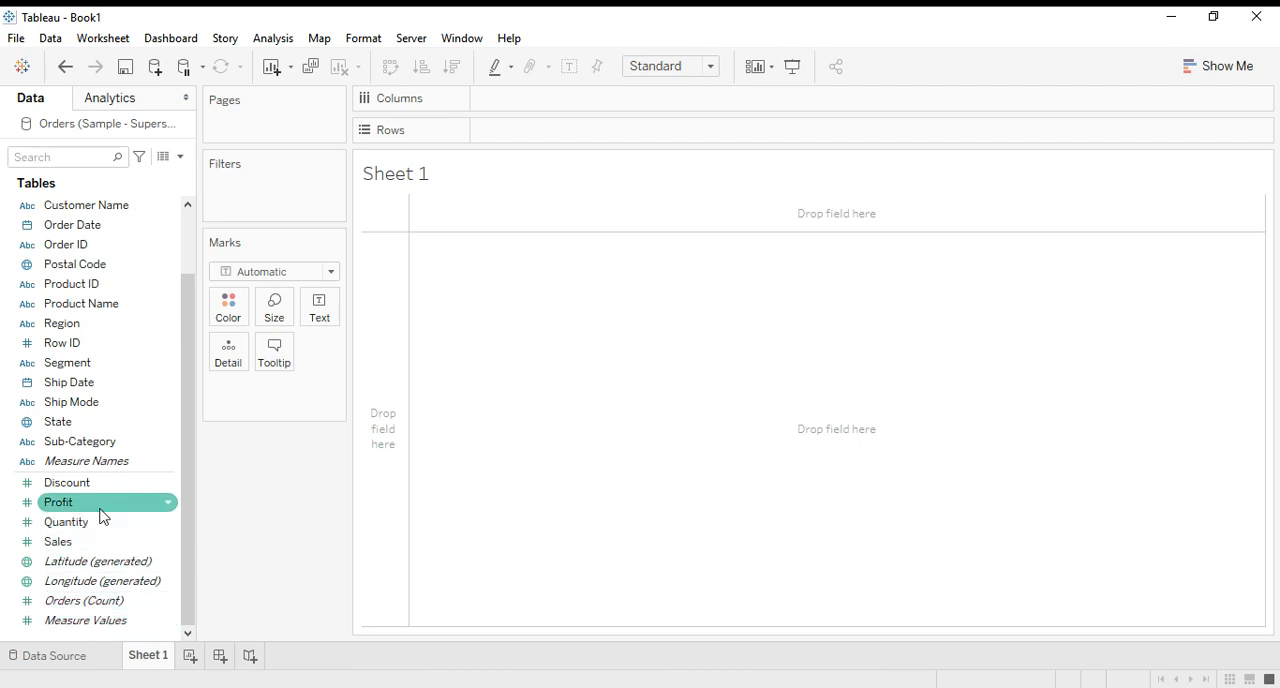
pyautogui.click(99, 608)
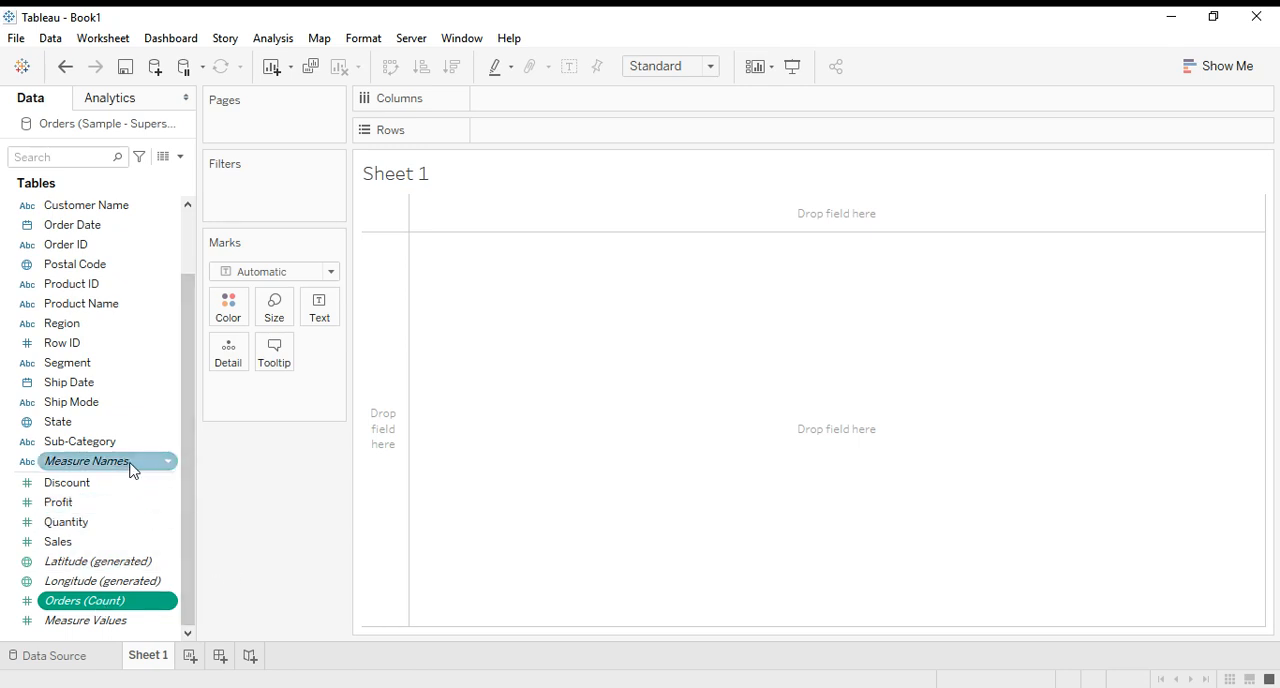
# Try Measure Names on Rows and as text, and chart it on Columns with Measure Values on Rows.
pyautogui.moveTo(133, 470)
pyautogui.mouseDown()
pyautogui.moveTo(300, 343)
pyautogui.moveTo(483, 157)
pyautogui.moveTo(574, 129)
pyautogui.moveTo(571, 146)
pyautogui.mouseUp()
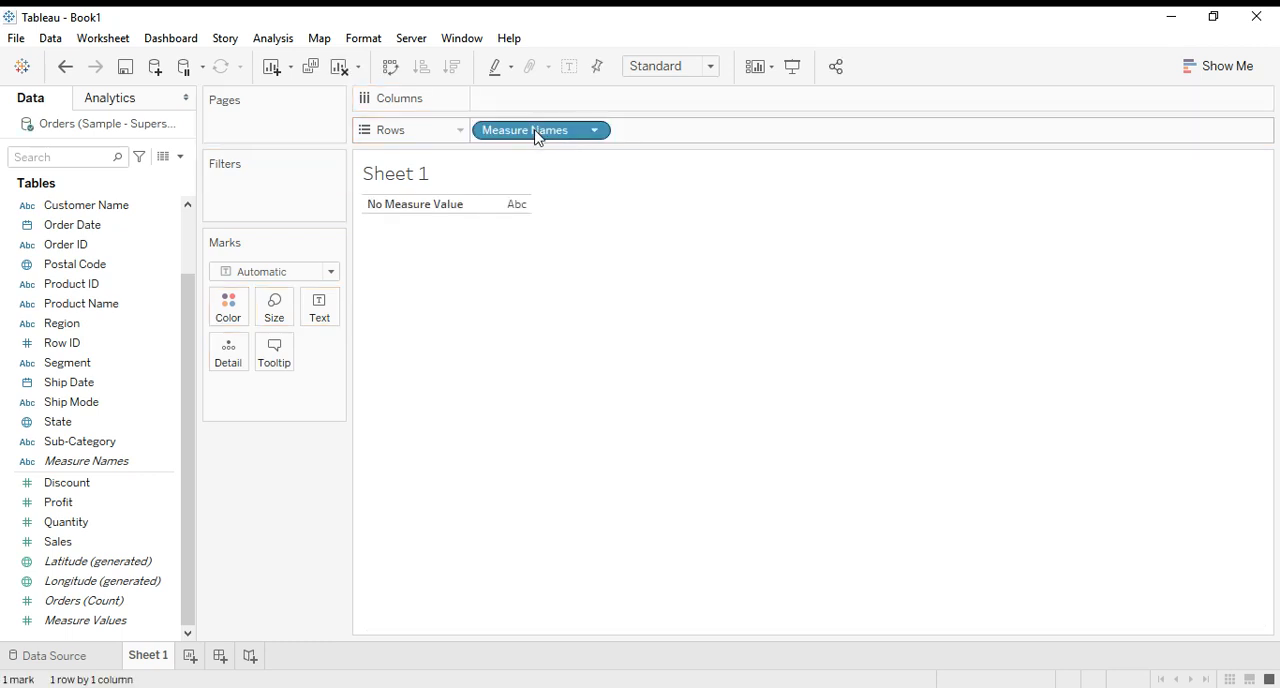
pyautogui.moveTo(530, 134); pyautogui.dragTo(316, 316)
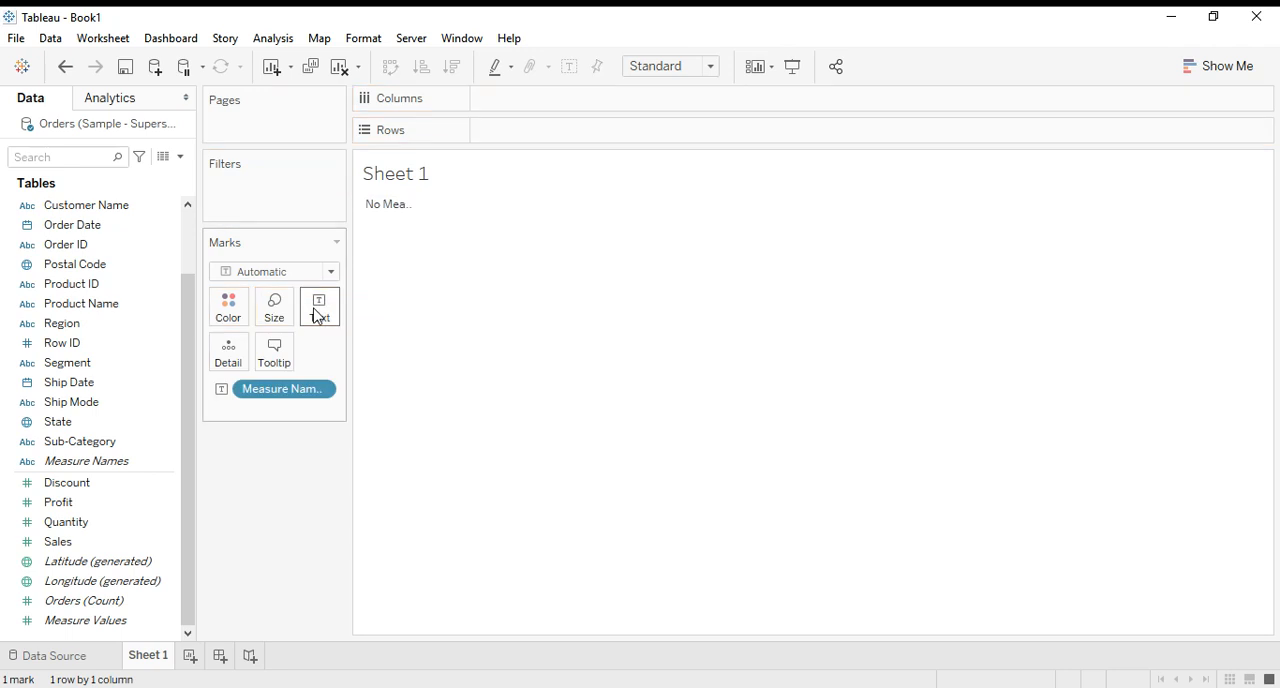
pyautogui.moveTo(323, 388); pyautogui.dragTo(546, 115)
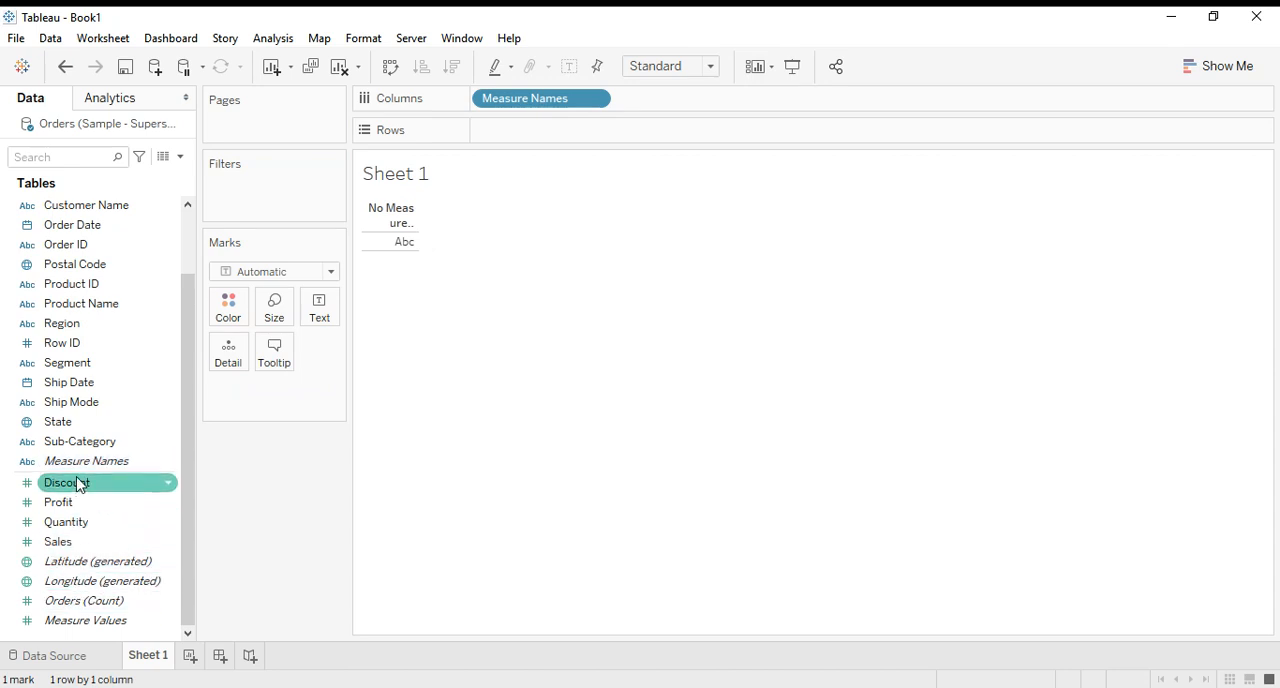
pyautogui.moveTo(101, 638); pyautogui.dragTo(517, 132)
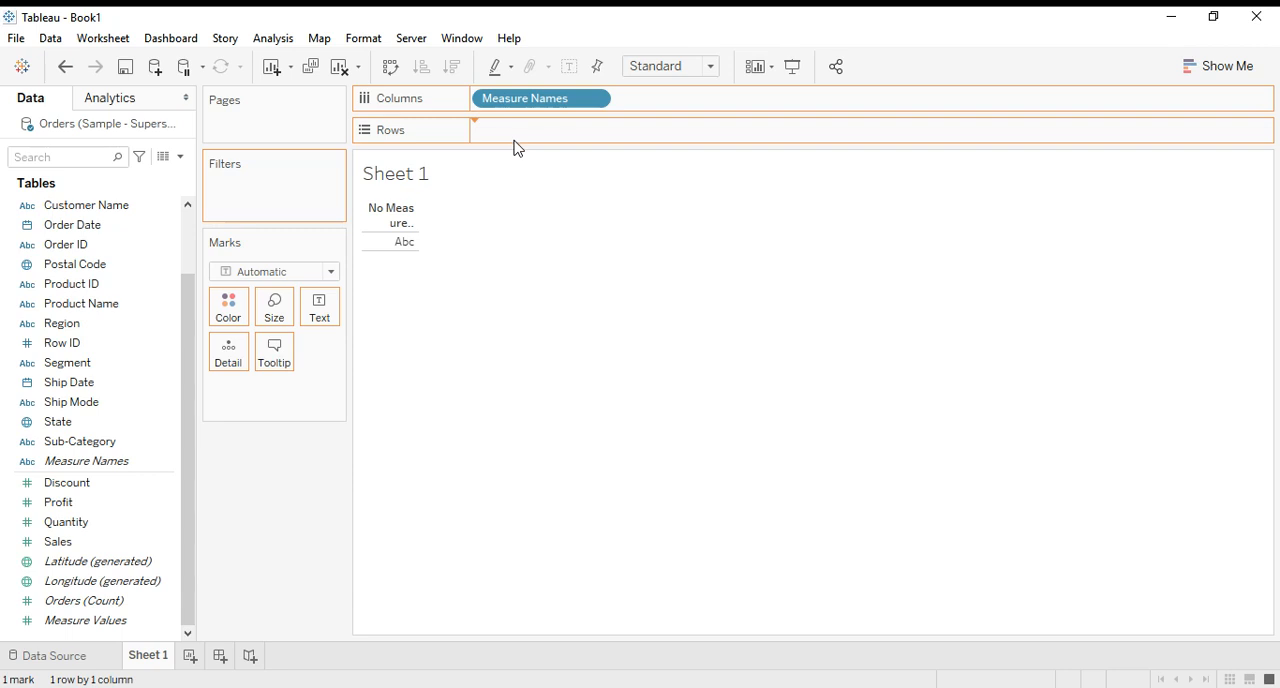
pyautogui.moveTo(517, 196); pyautogui.dragTo(515, 200)
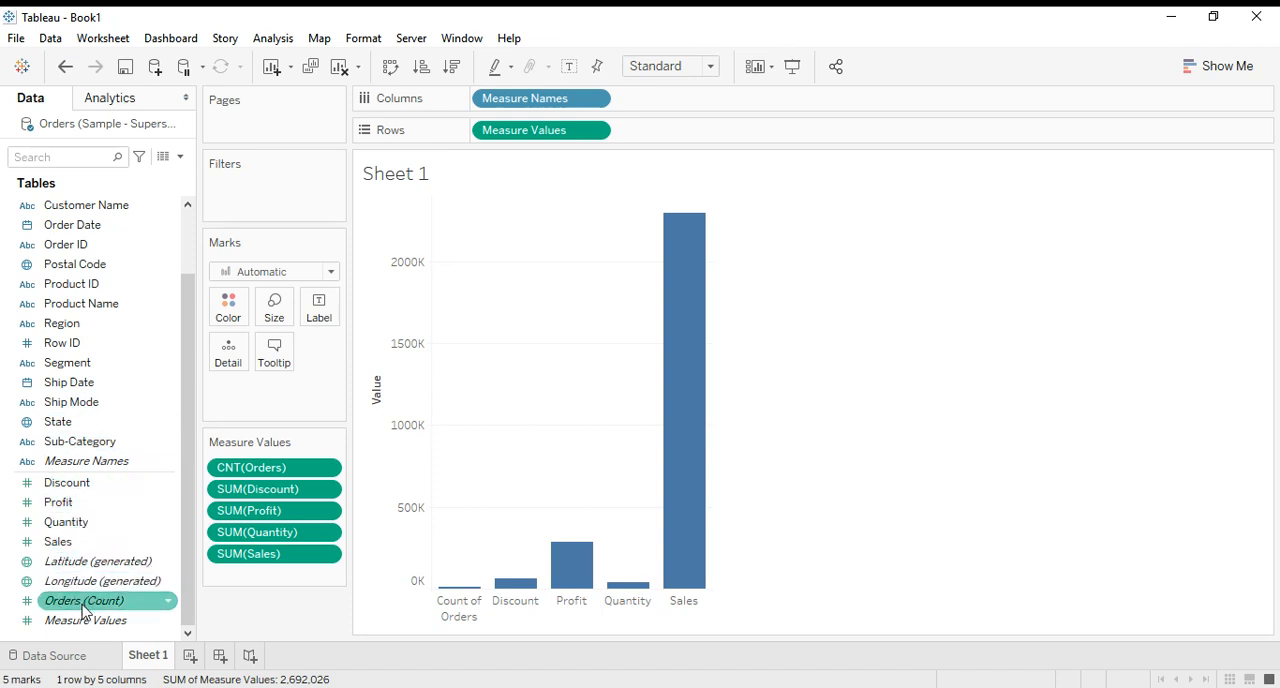
# Remove Measure Values and Measure Names from the shelves and place Orders (Count) on Columns.
pyautogui.moveTo(520, 129); pyautogui.dragTo(268, 605)
pyautogui.moveTo(525, 100); pyautogui.dragTo(296, 596)
pyautogui.moveTo(118, 603)
pyautogui.mouseDown()
pyautogui.moveTo(231, 520)
pyautogui.moveTo(606, 160)
pyautogui.moveTo(575, 110)
pyautogui.mouseUp()
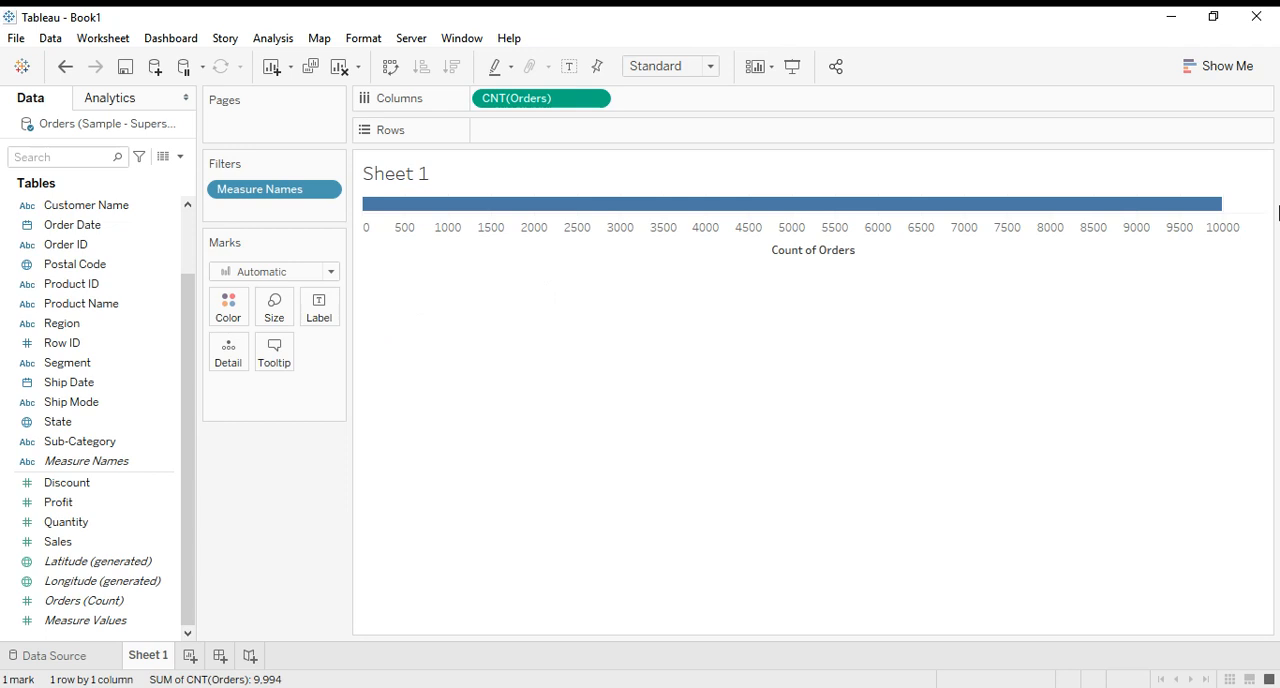
# Take the order count off Columns and display Orders (Count) as text in the view.
pyautogui.moveTo(529, 216)
pyautogui.moveTo(514, 114); pyautogui.dragTo(486, 171)
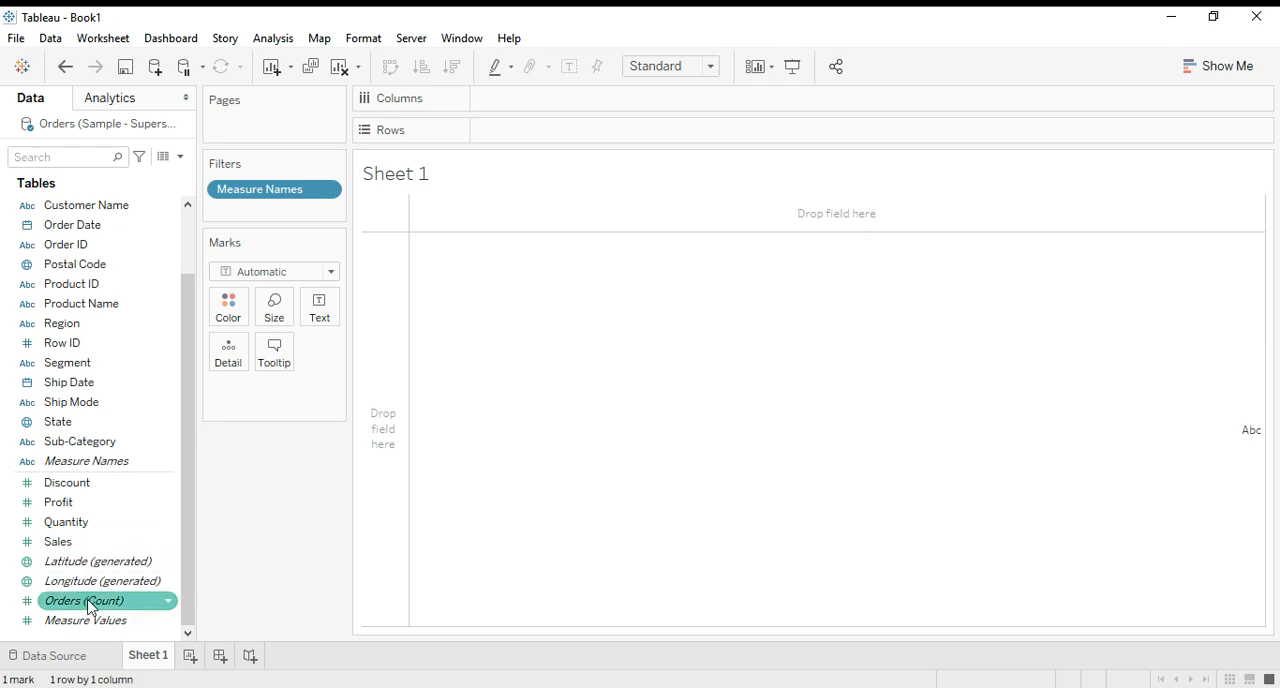
pyautogui.moveTo(92, 603); pyautogui.dragTo(308, 304)
pyautogui.moveTo(396, 219)
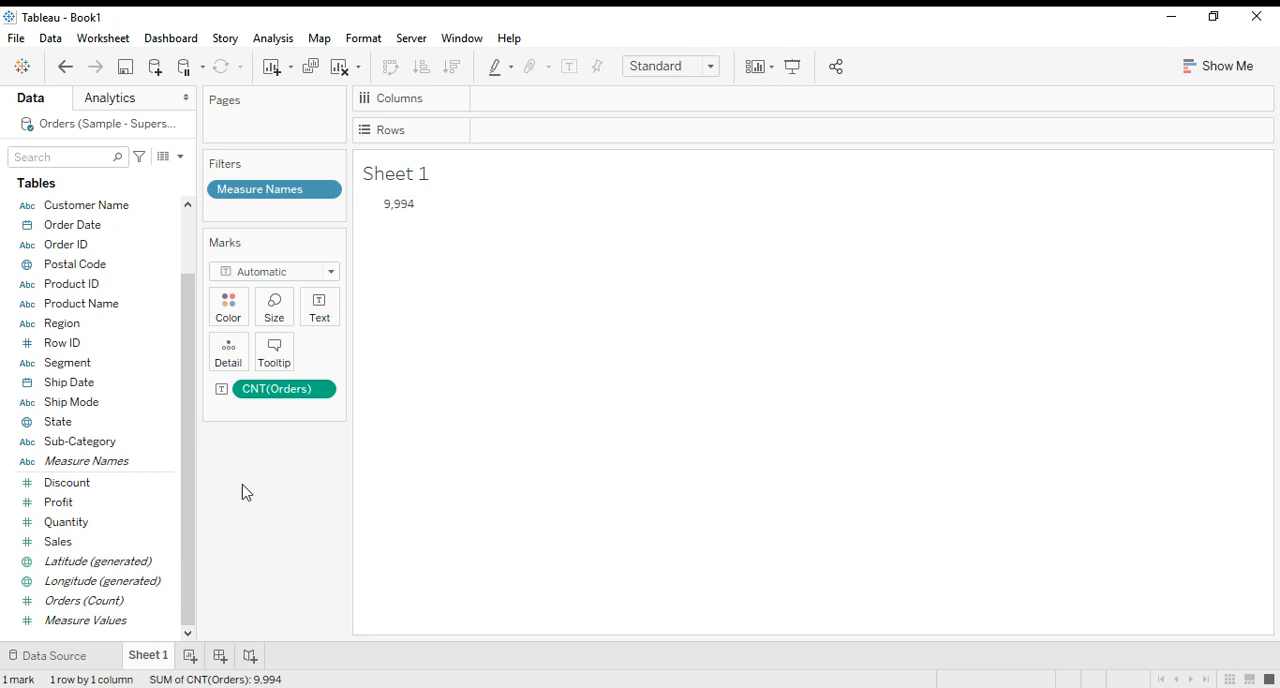
# Look through the Orders rows in the data source and return to Sheet 1.
pyautogui.click(80, 658)
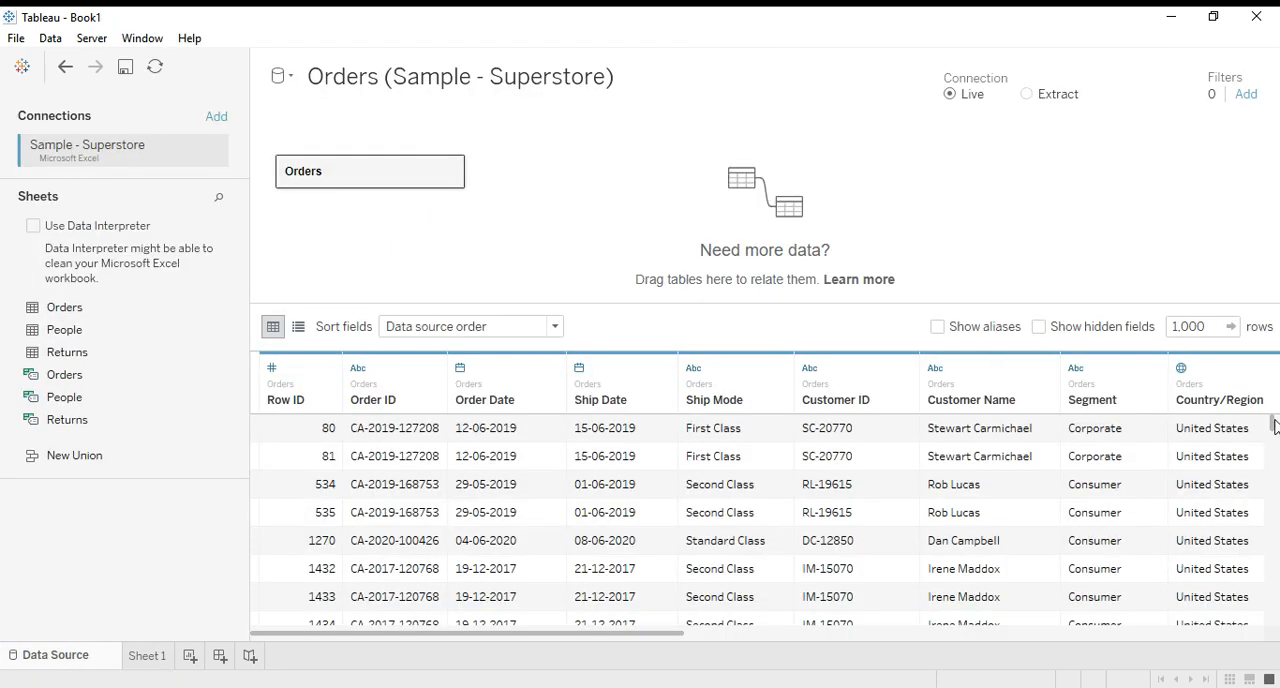
pyautogui.moveTo(1273, 430); pyautogui.dragTo(1249, 386)
pyautogui.click(147, 656)
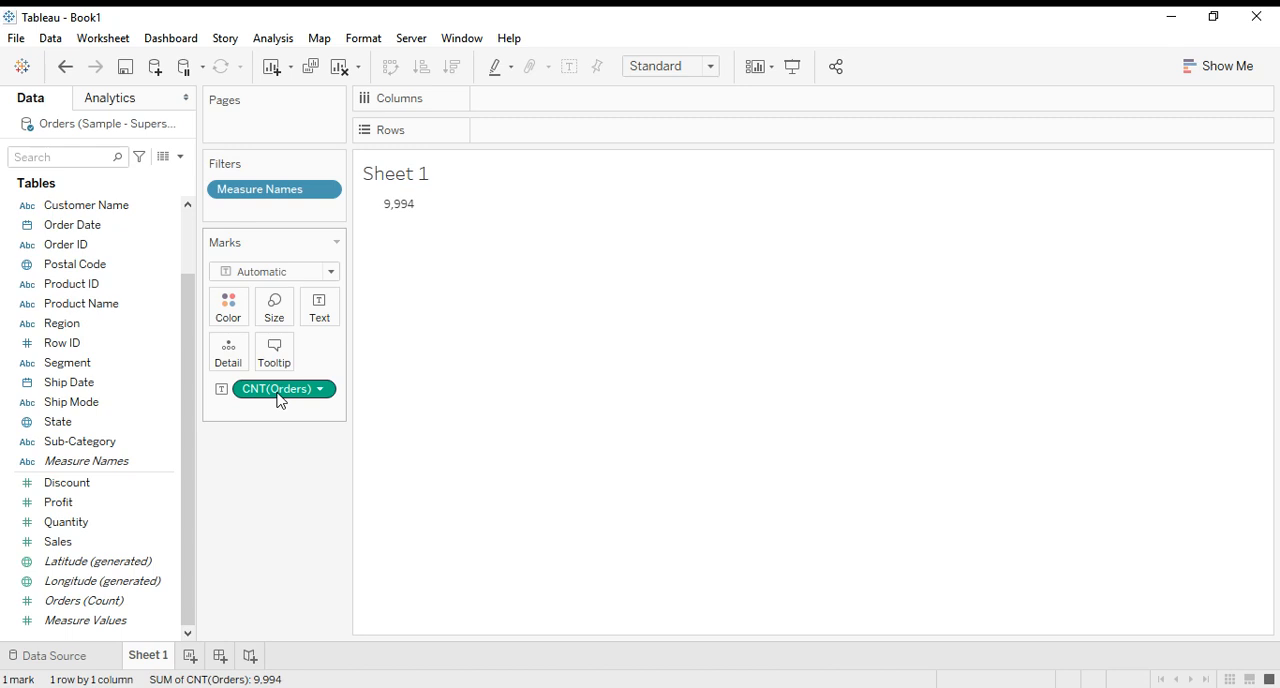
# Remove the order count and Measure Names filter, and build a bar chart with Measure Names on Columns and Measure Values on Rows.
pyautogui.moveTo(280, 400); pyautogui.dragTo(280, 514)
pyautogui.moveTo(274, 189); pyautogui.dragTo(213, 532)
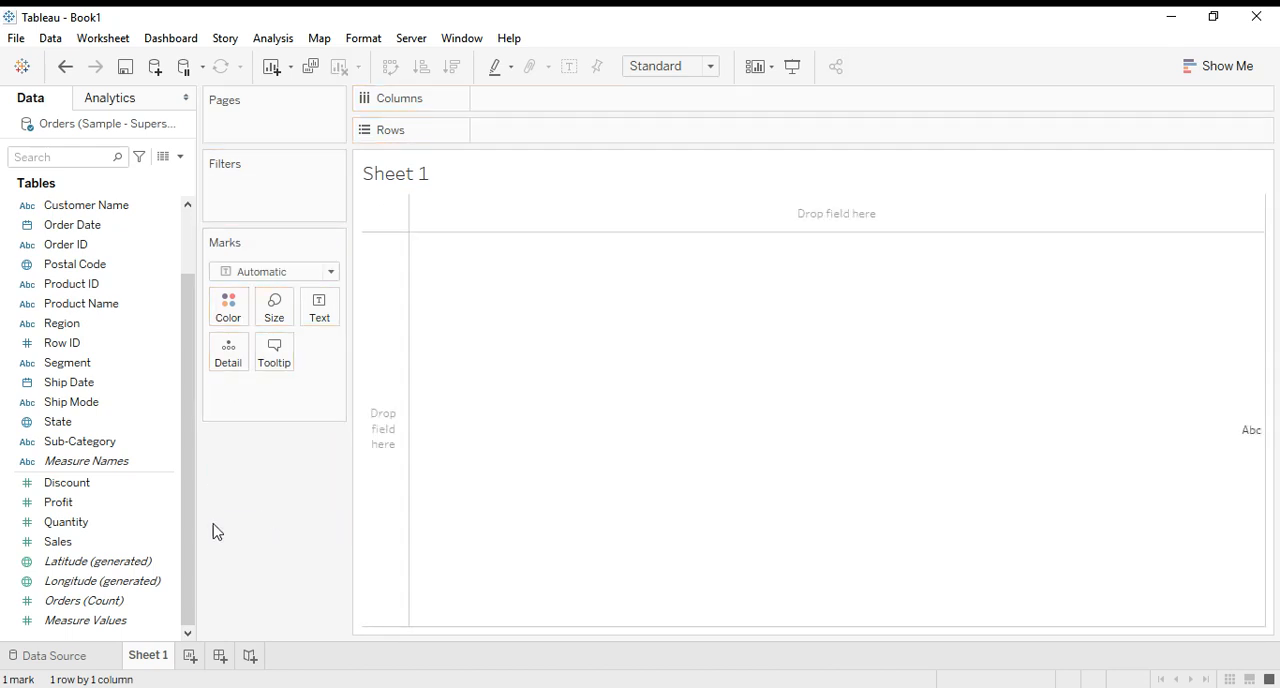
pyautogui.click(93, 622)
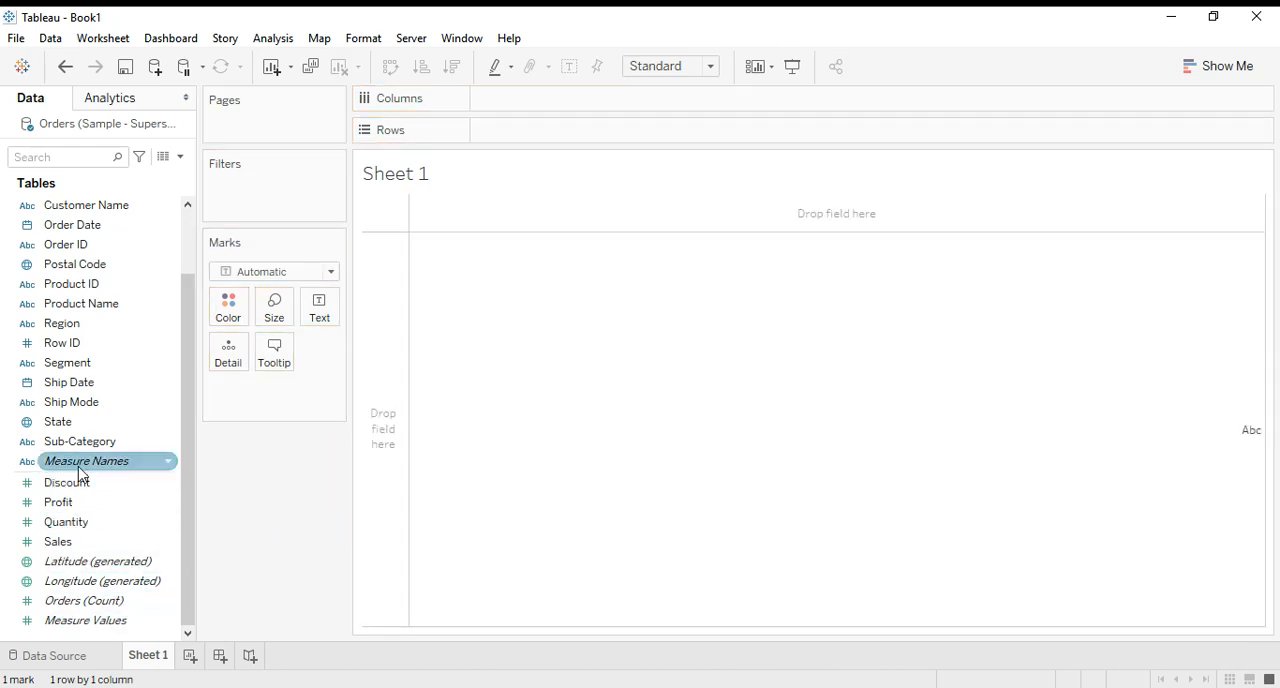
pyautogui.moveTo(80, 468); pyautogui.dragTo(531, 112)
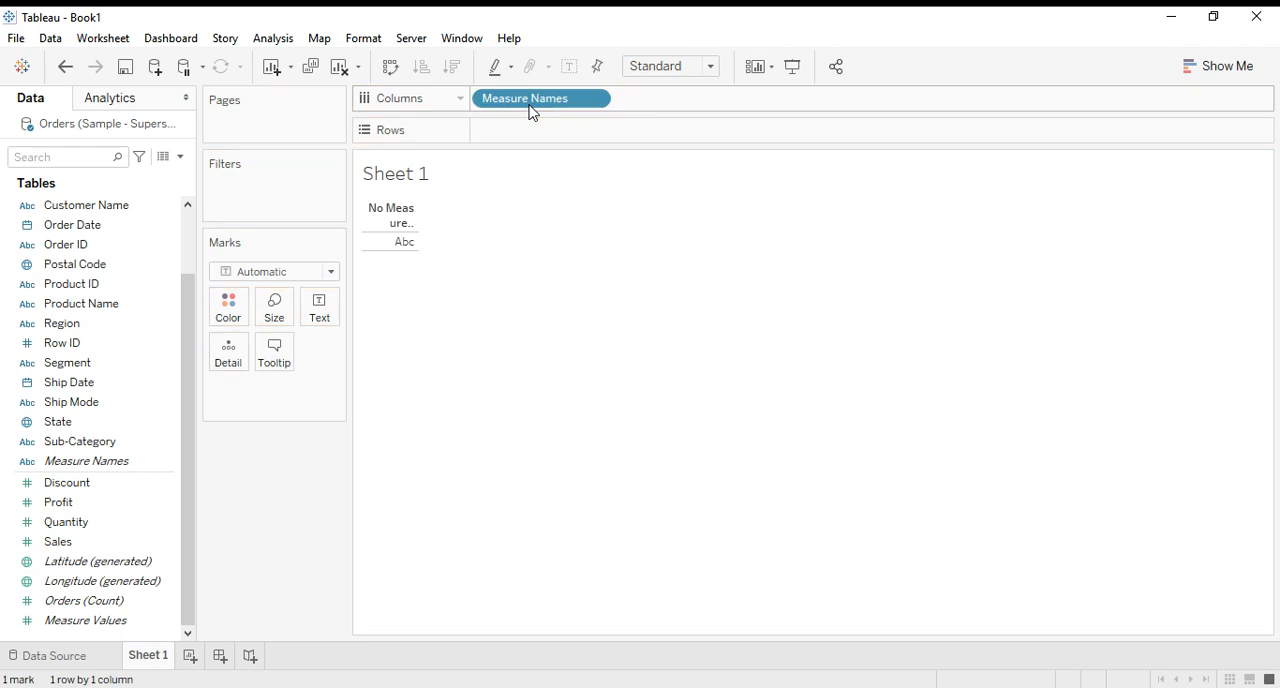
pyautogui.moveTo(28, 624); pyautogui.dragTo(508, 133)
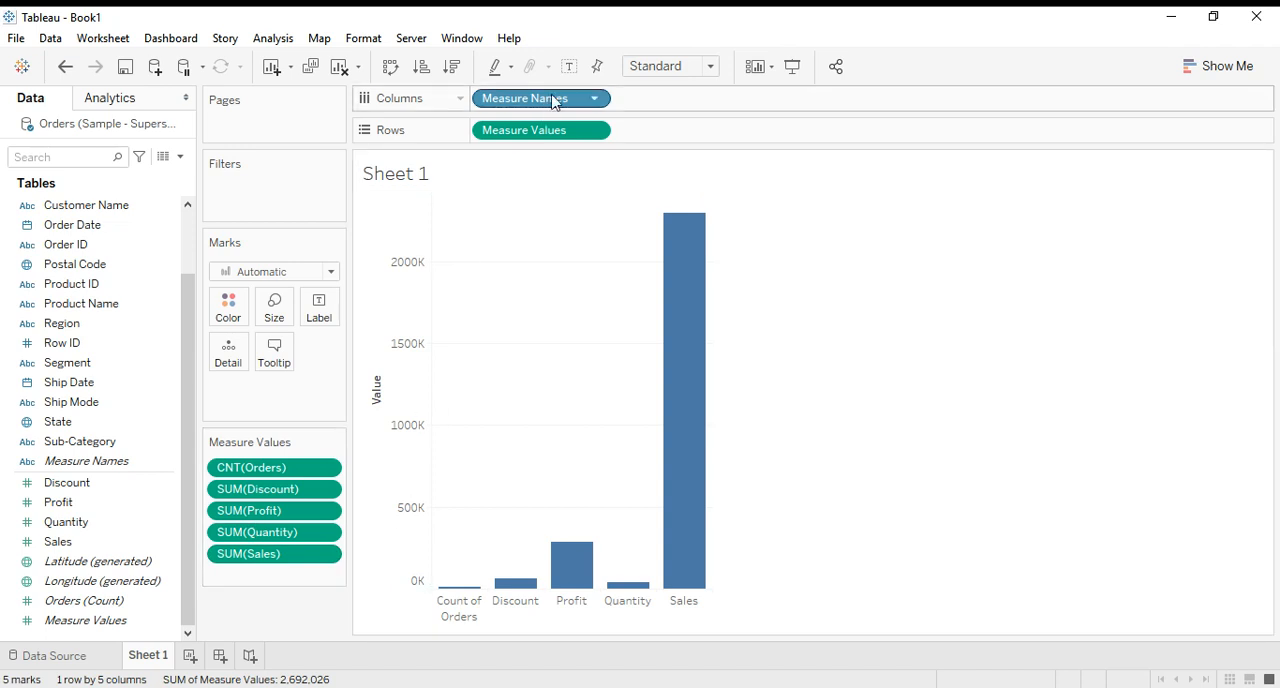
pyautogui.moveTo(548, 132); pyautogui.dragTo(237, 648)
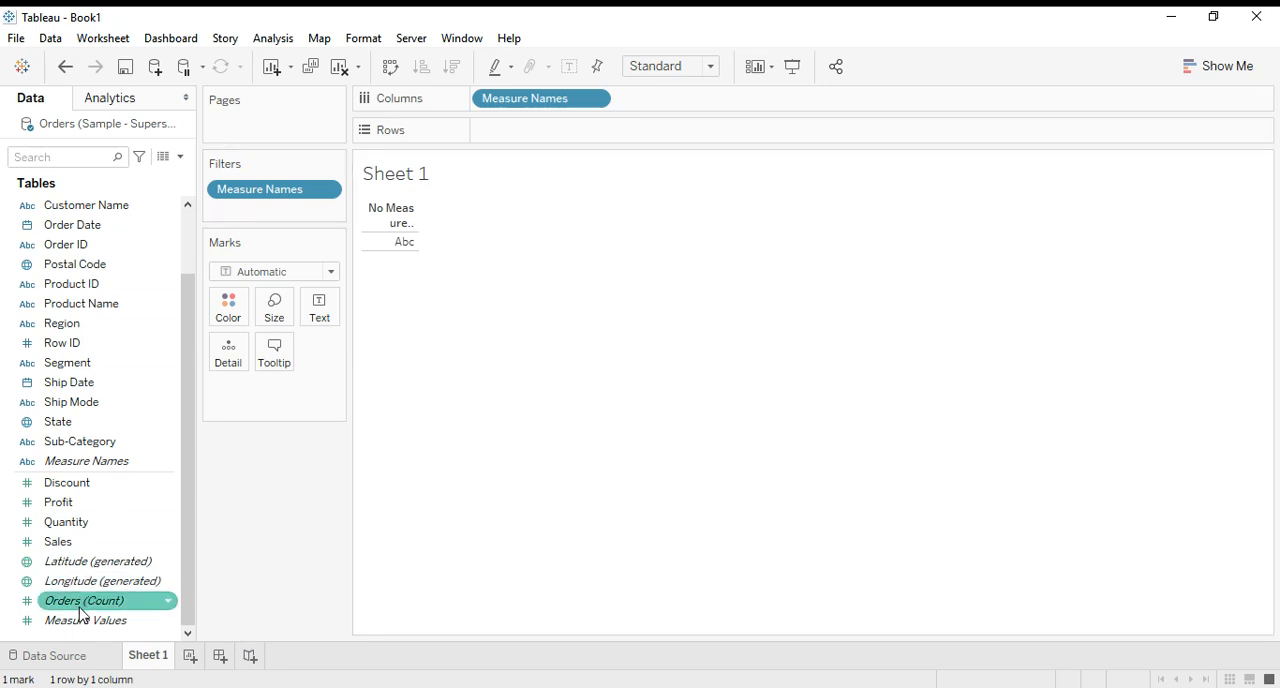
pyautogui.moveTo(82, 618); pyautogui.dragTo(510, 131)
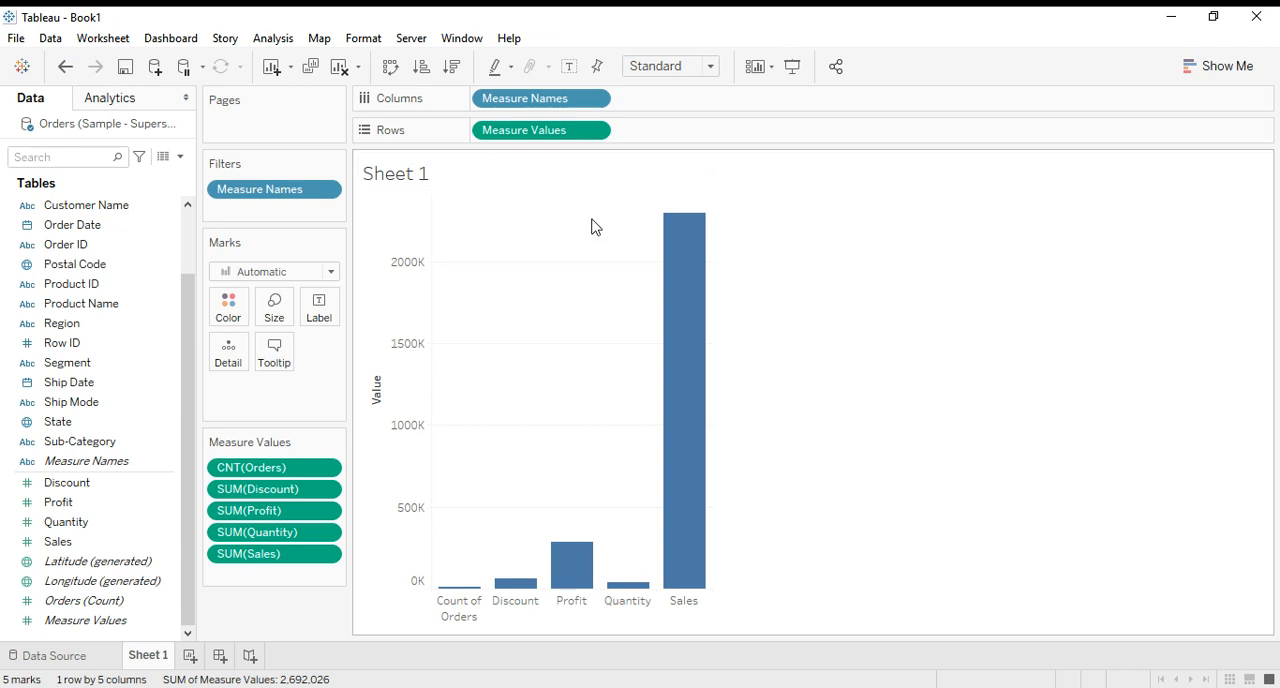
# Inspect the Profit bar and turn on mark labels for the bars in Sheet 1.
pyautogui.moveTo(528, 590)
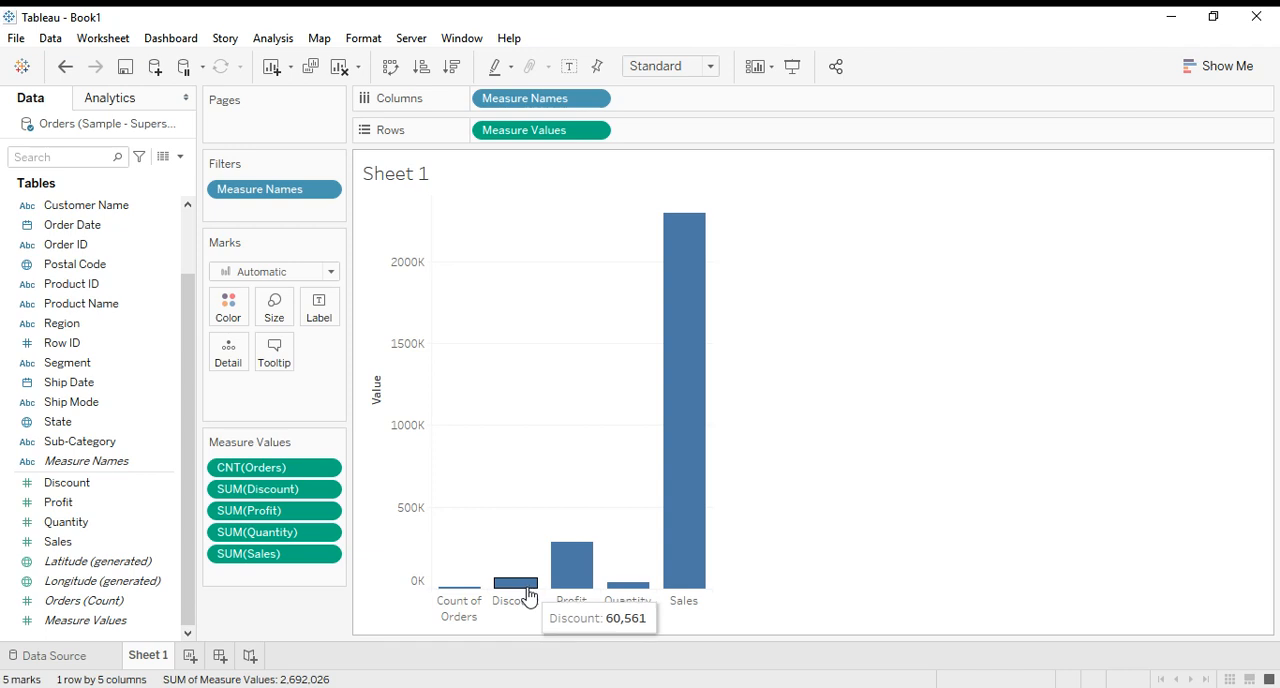
pyautogui.click(578, 583)
pyautogui.click(720, 561)
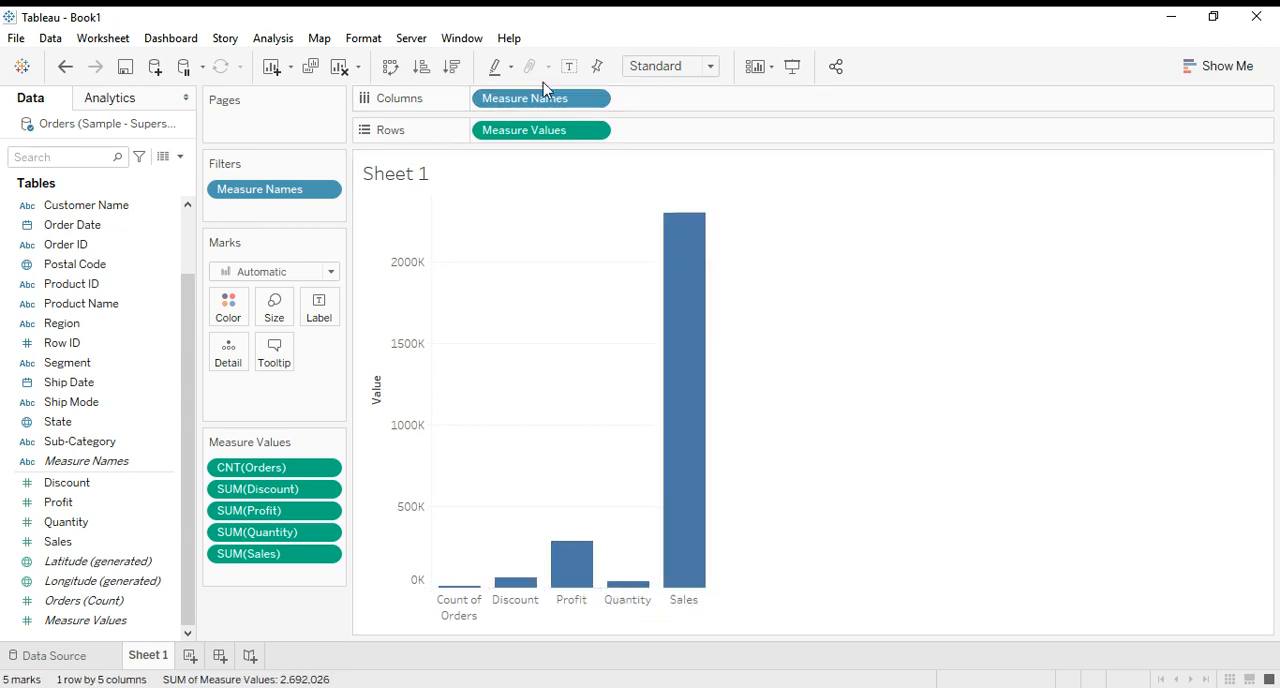
pyautogui.click(569, 66)
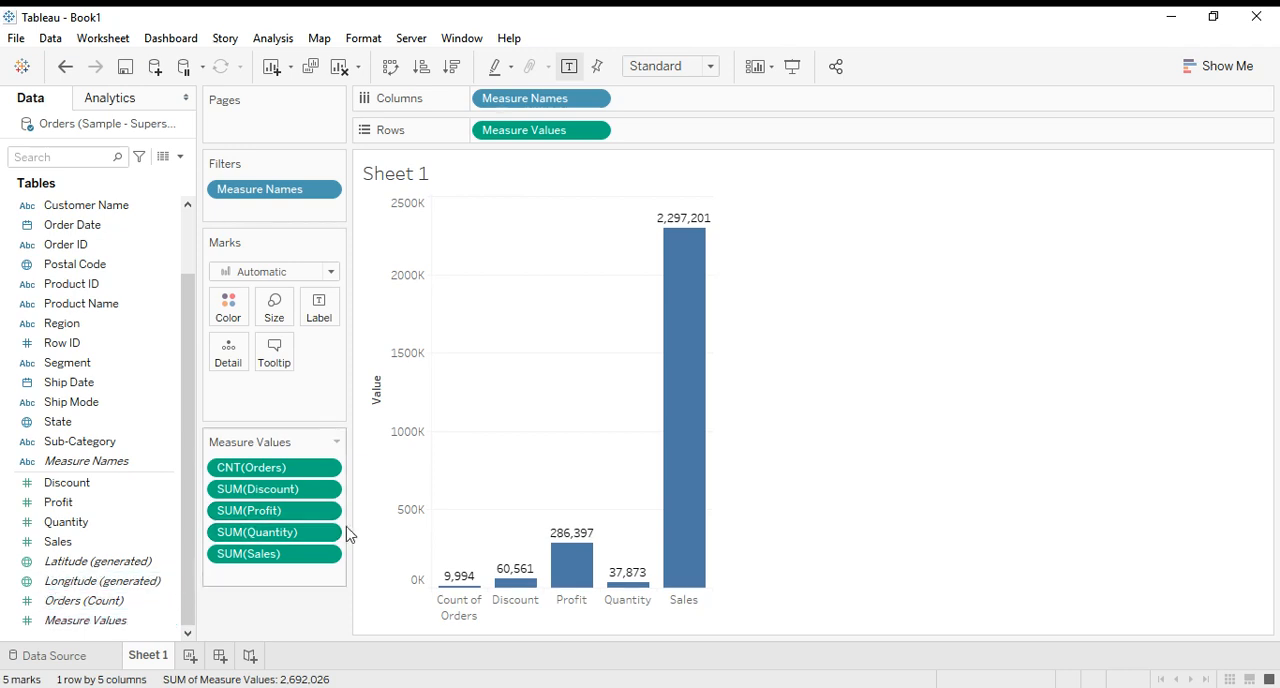
# Add a second worksheet and display Orders (Count) as text in it.
pyautogui.click(190, 656)
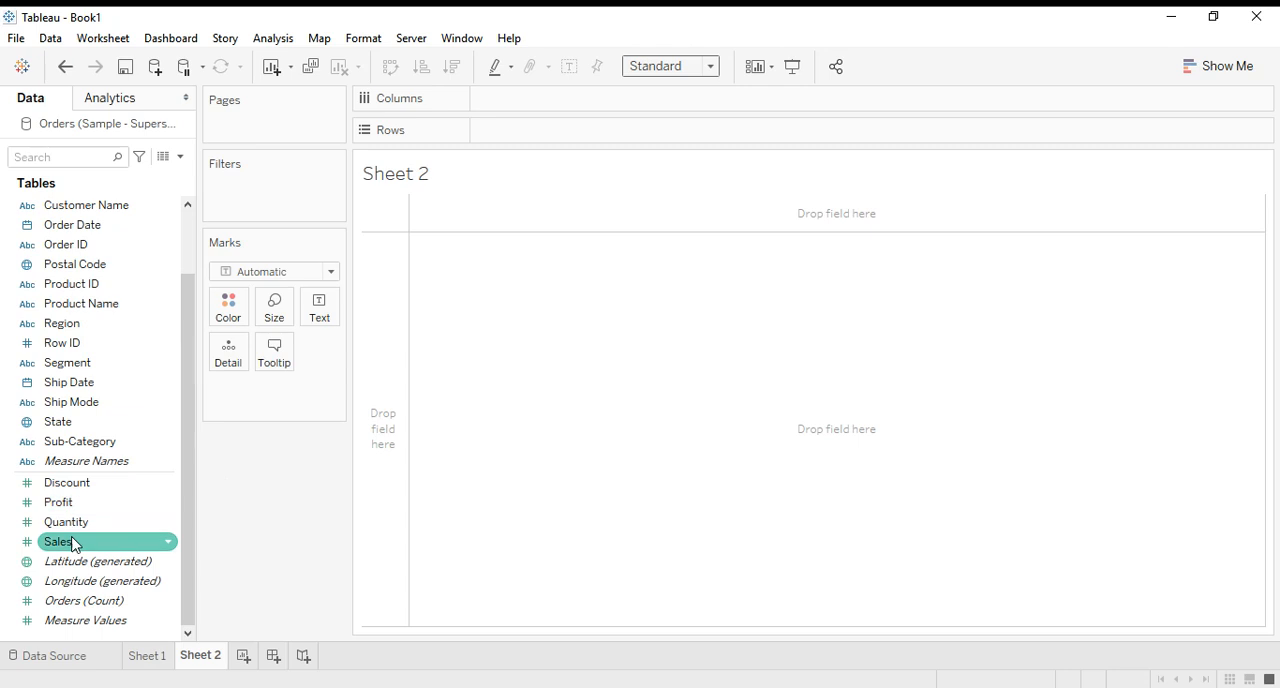
pyautogui.moveTo(100, 605); pyautogui.dragTo(319, 308)
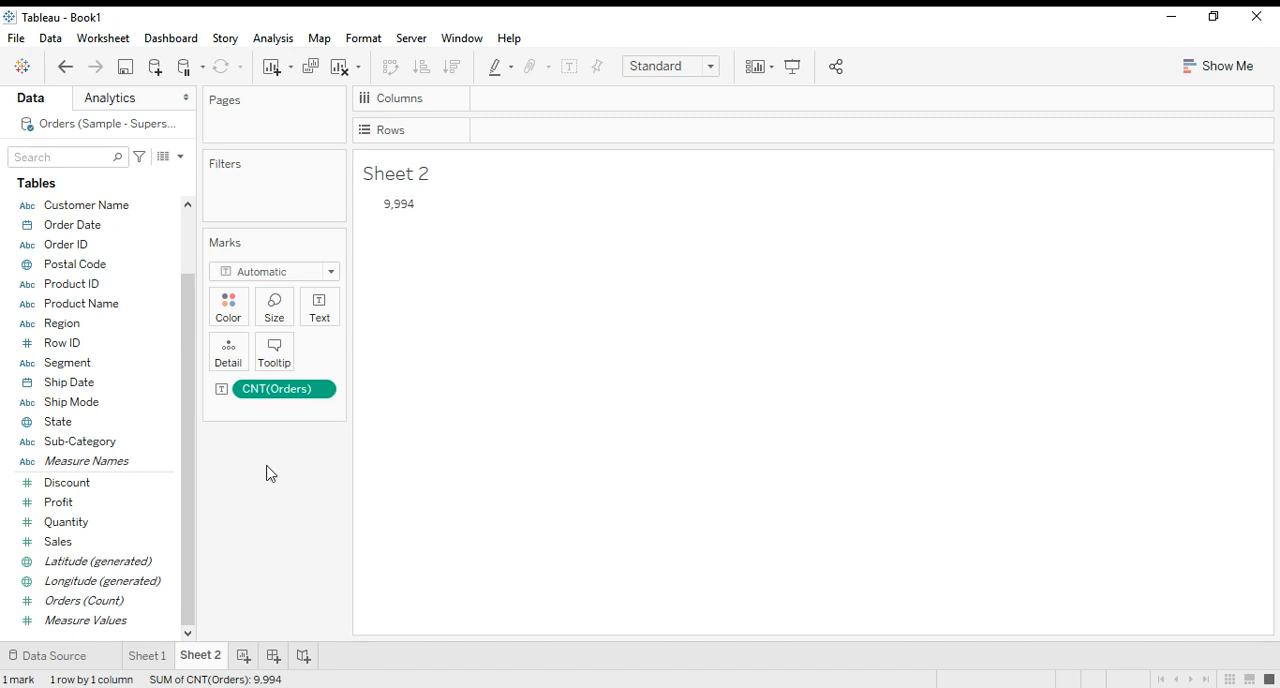
pyautogui.moveTo(403, 214)
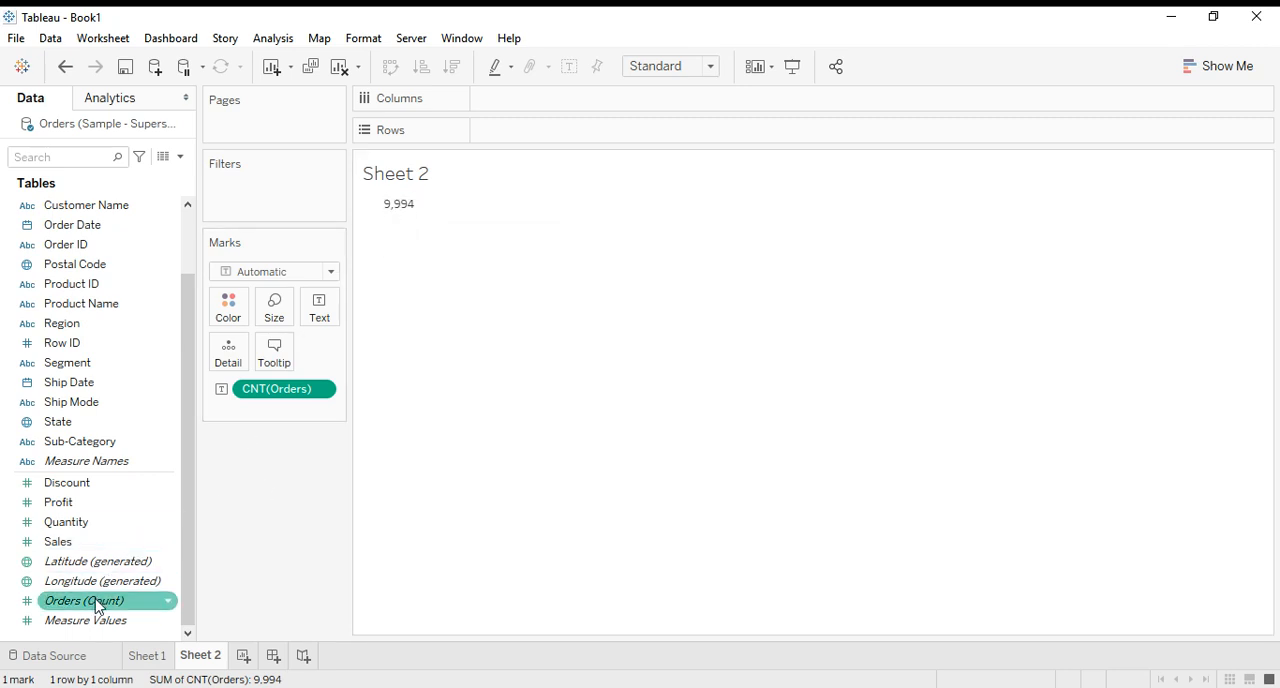
# Replace the order count in Sheet 2 with a labelled bar chart of Measure Names on Columns and Measure Values on Rows.
pyautogui.moveTo(280, 392); pyautogui.dragTo(266, 543)
pyautogui.moveTo(97, 621); pyautogui.dragTo(537, 140)
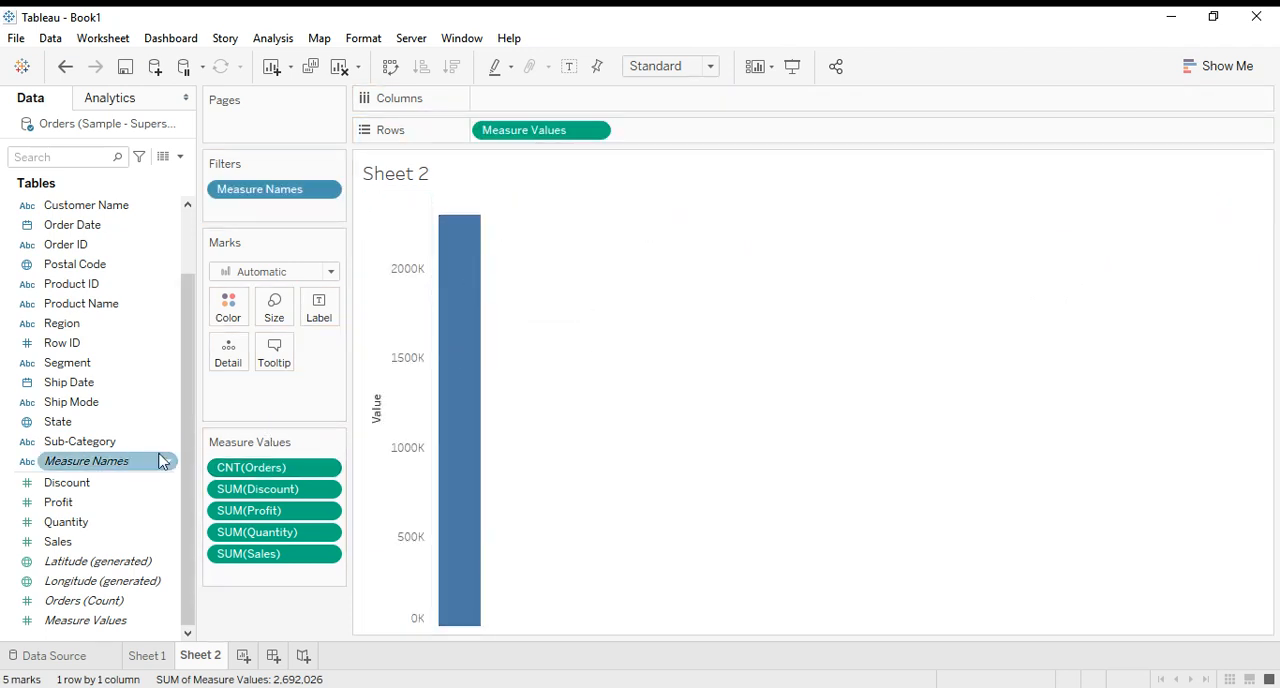
pyautogui.moveTo(126, 463); pyautogui.dragTo(534, 107)
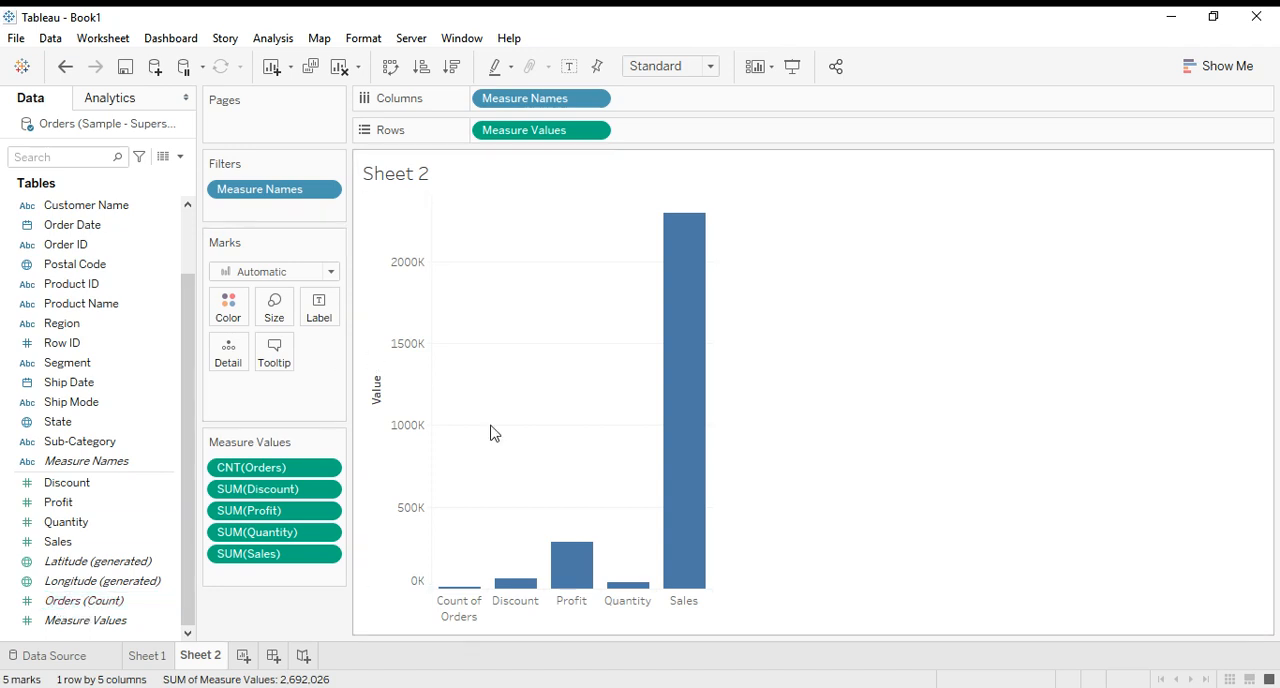
pyautogui.click(569, 66)
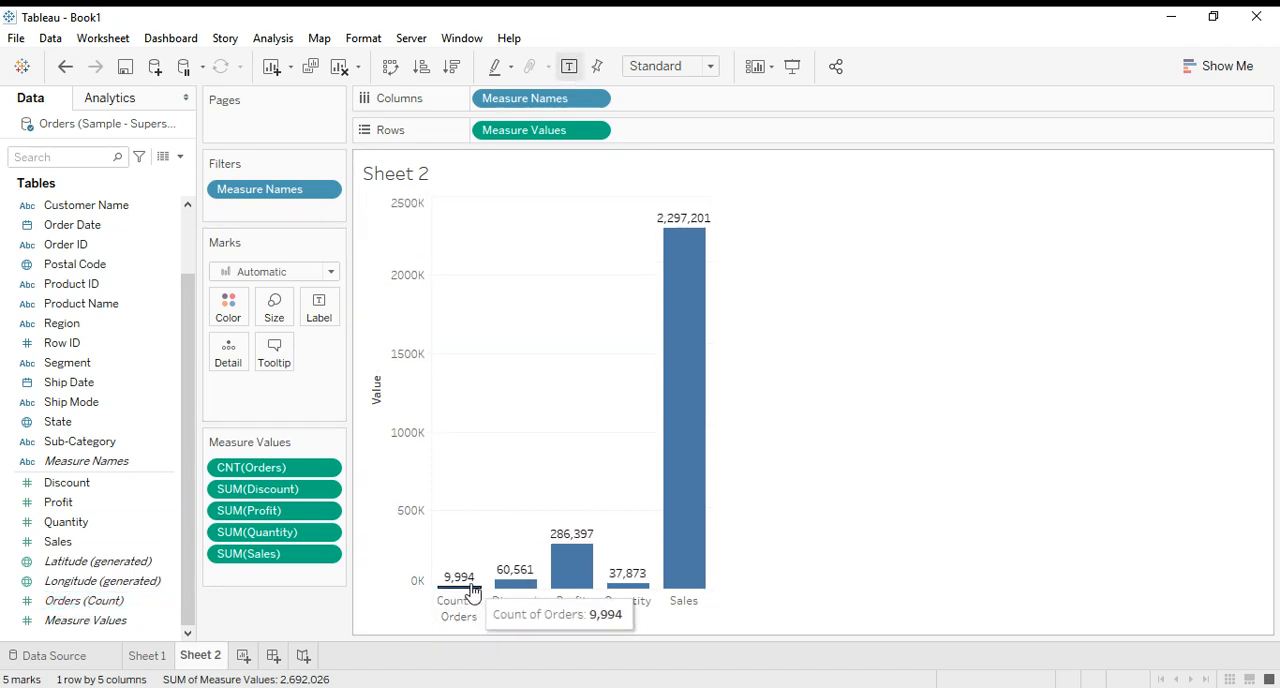